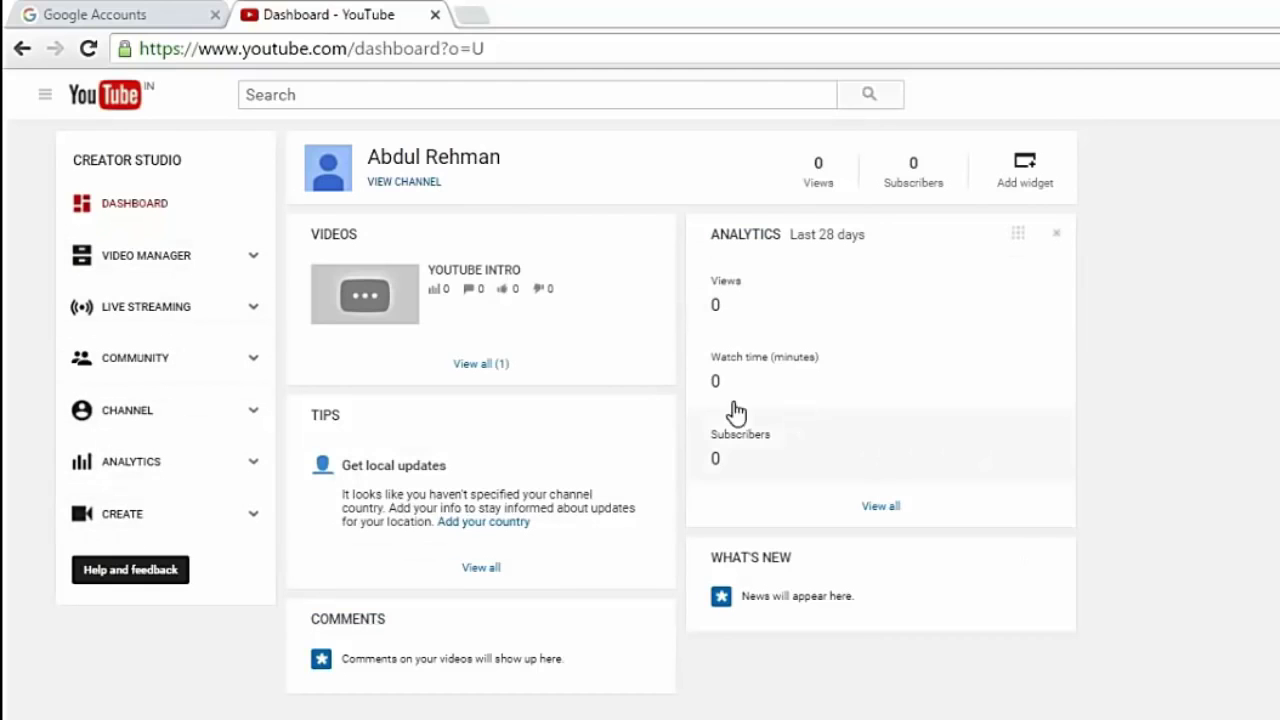
Step: Open the channel's status and features page, check the community guidelines standing, and start account verification
left_click(137, 414)
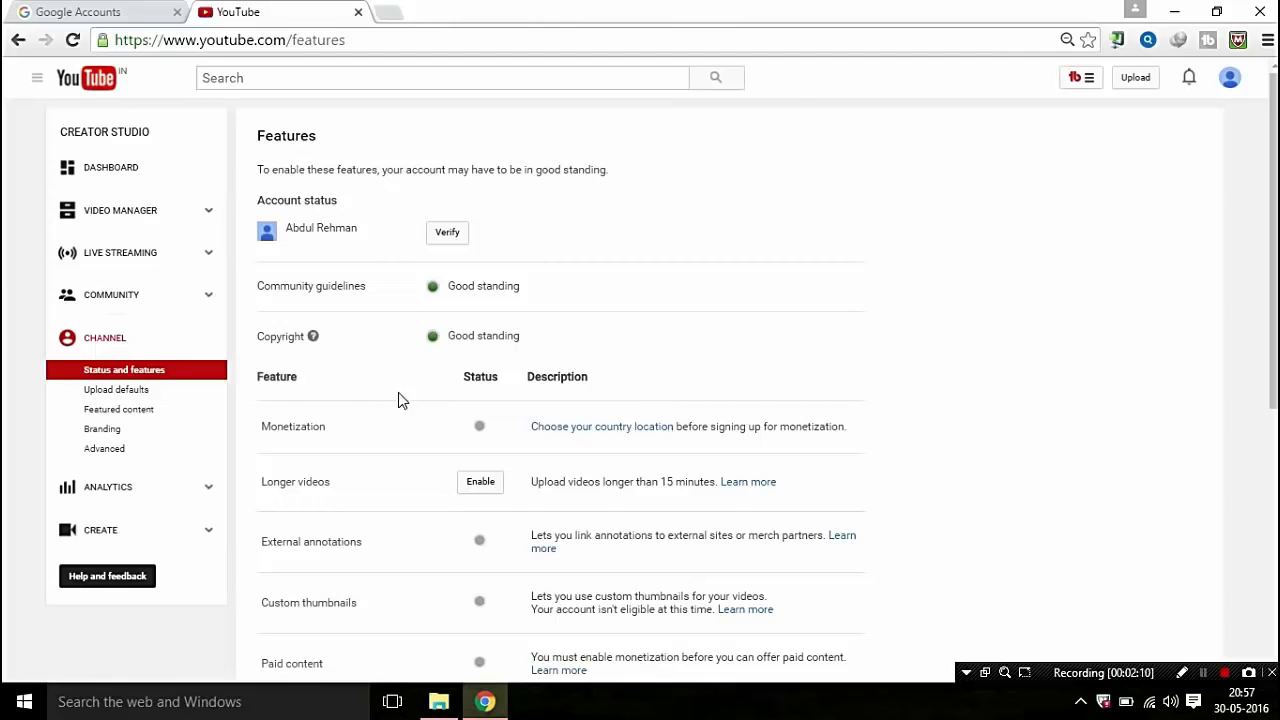
left_click_drag(585, 297, 445, 291)
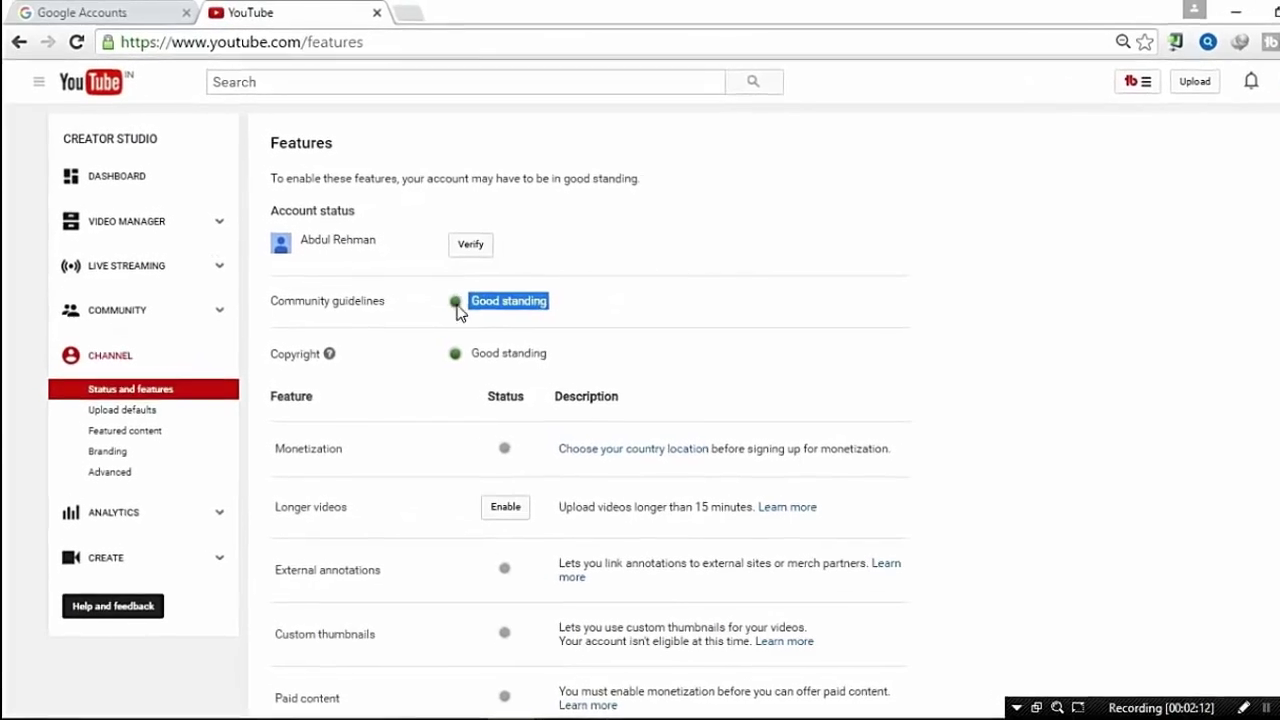
left_click(607, 304)
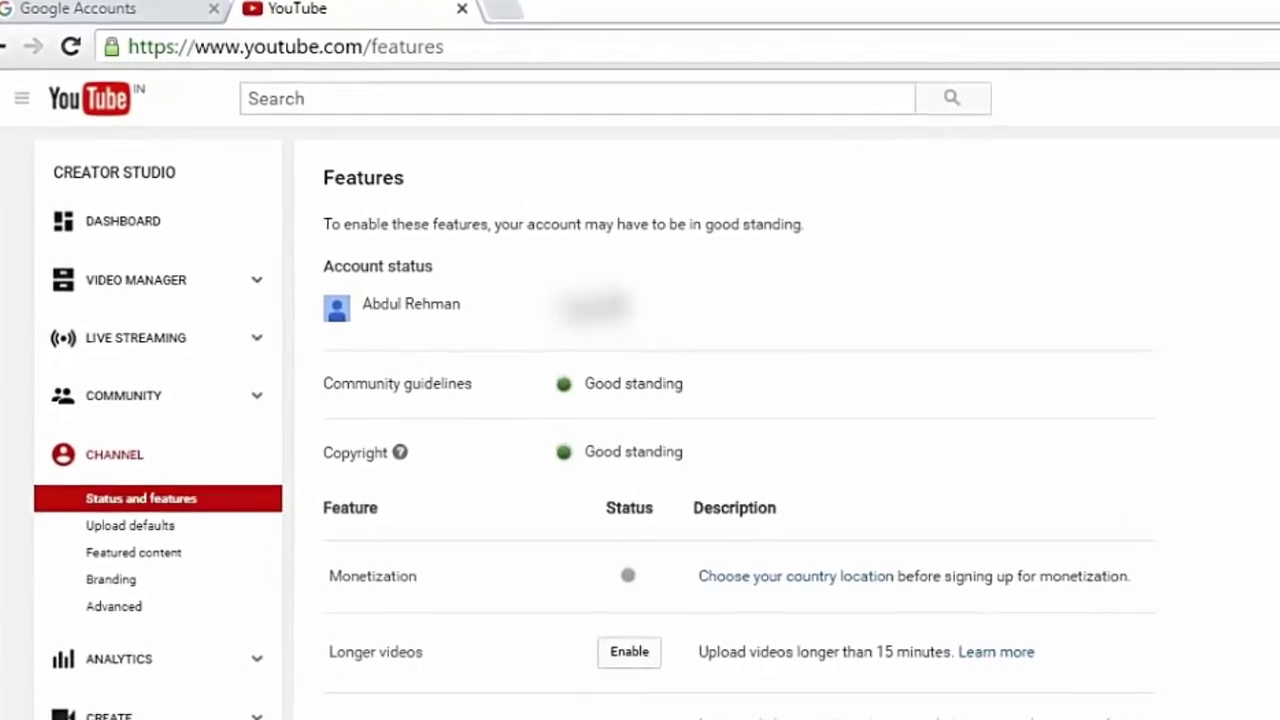
left_click(656, 360)
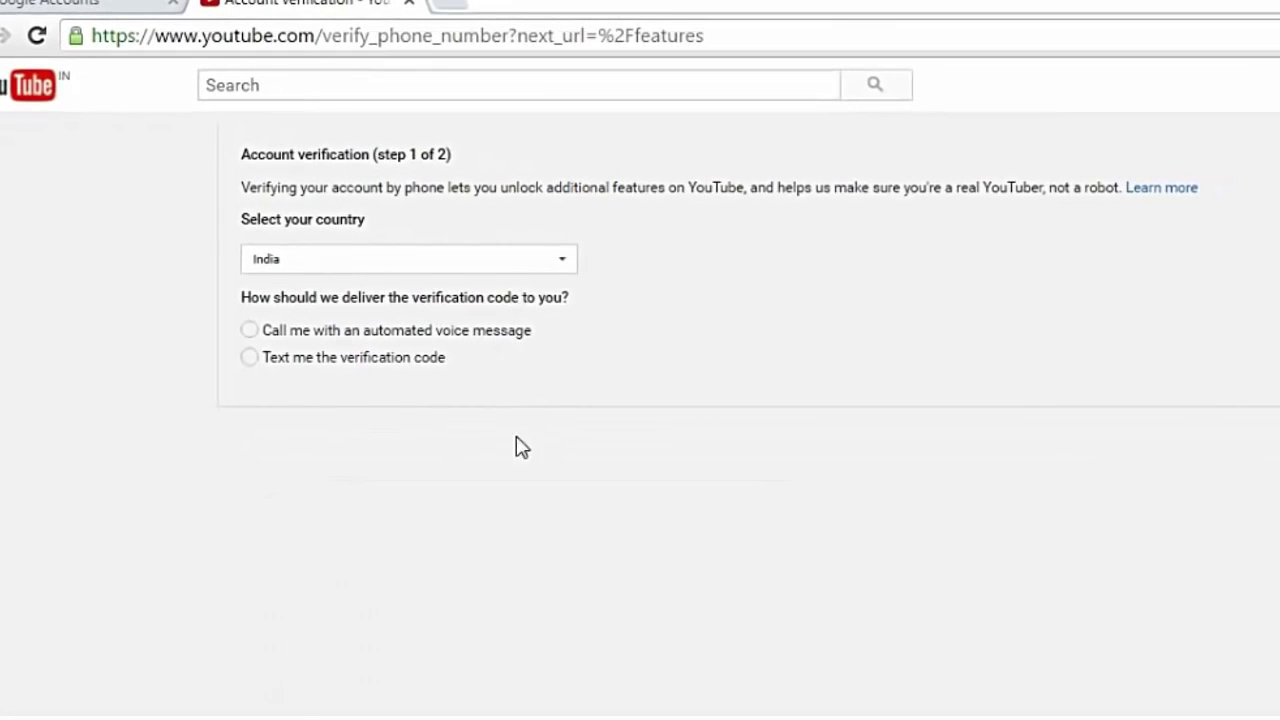
Step: Request a verification code by text message, with India as the country and the account holder's phone number entered
left_click(279, 256)
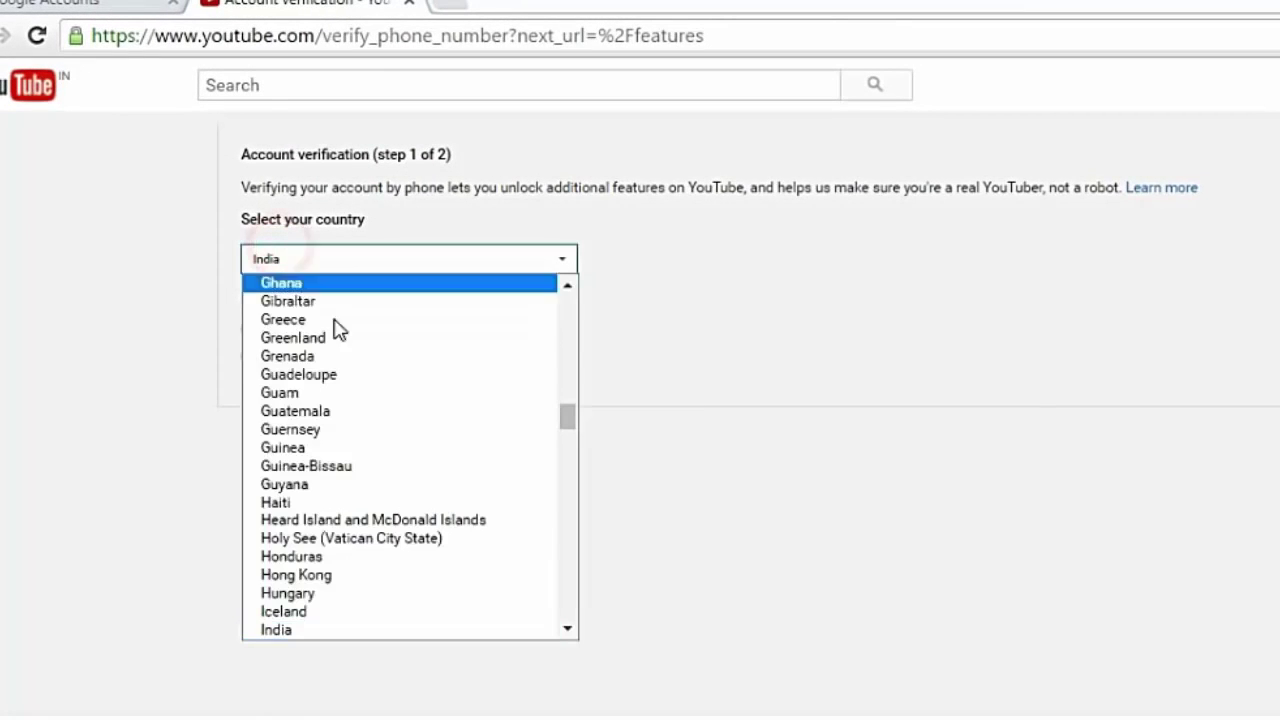
left_click(313, 630)
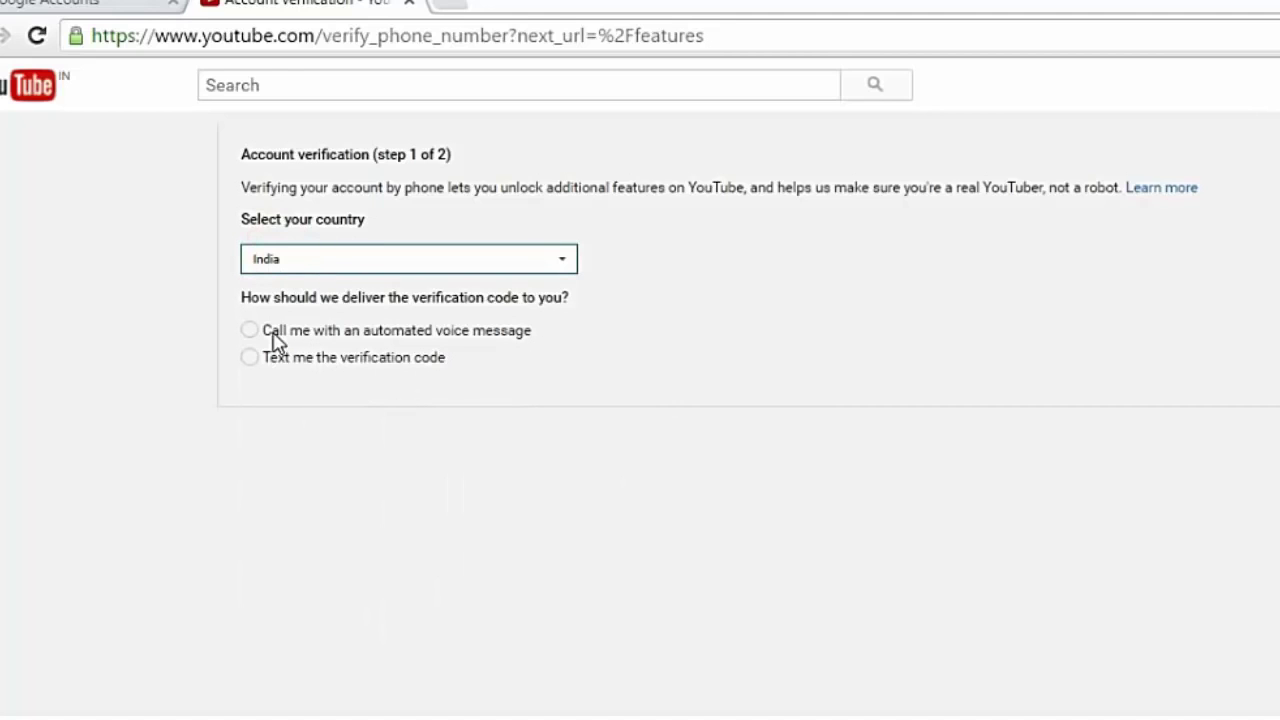
left_click_drag(557, 300, 235, 297)
left_click(415, 460)
left_click(249, 357)
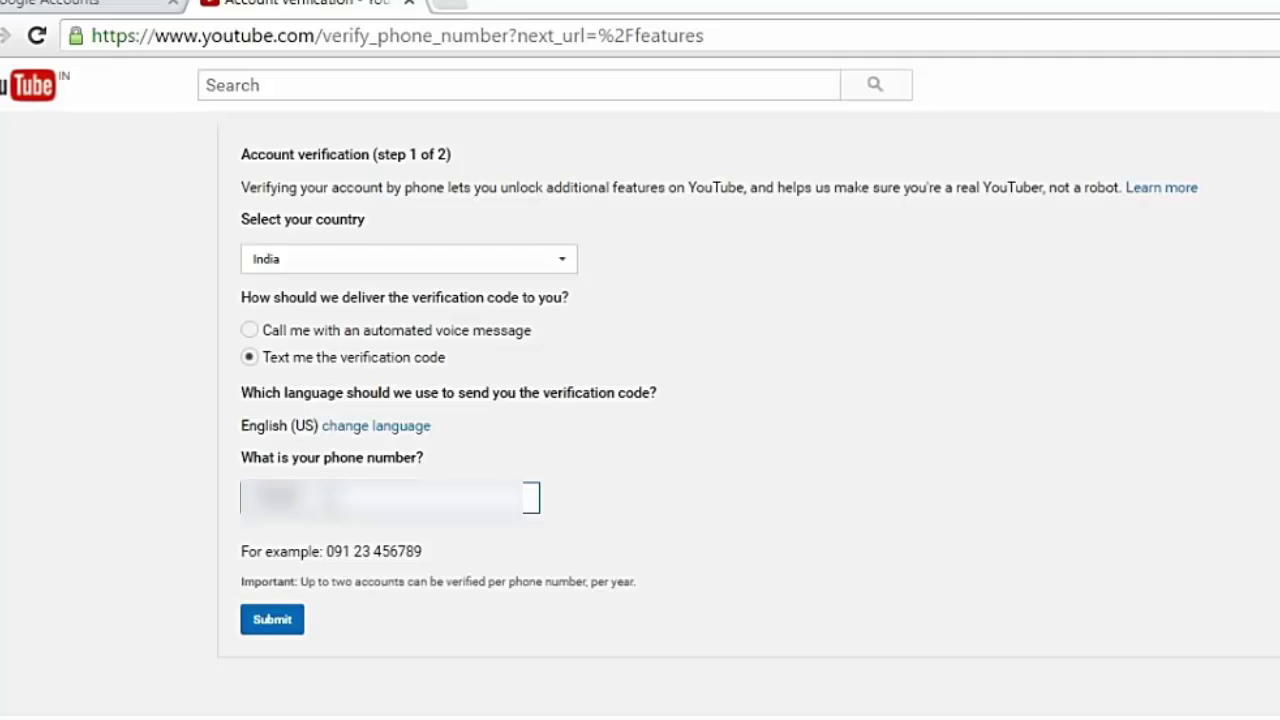
type("123")
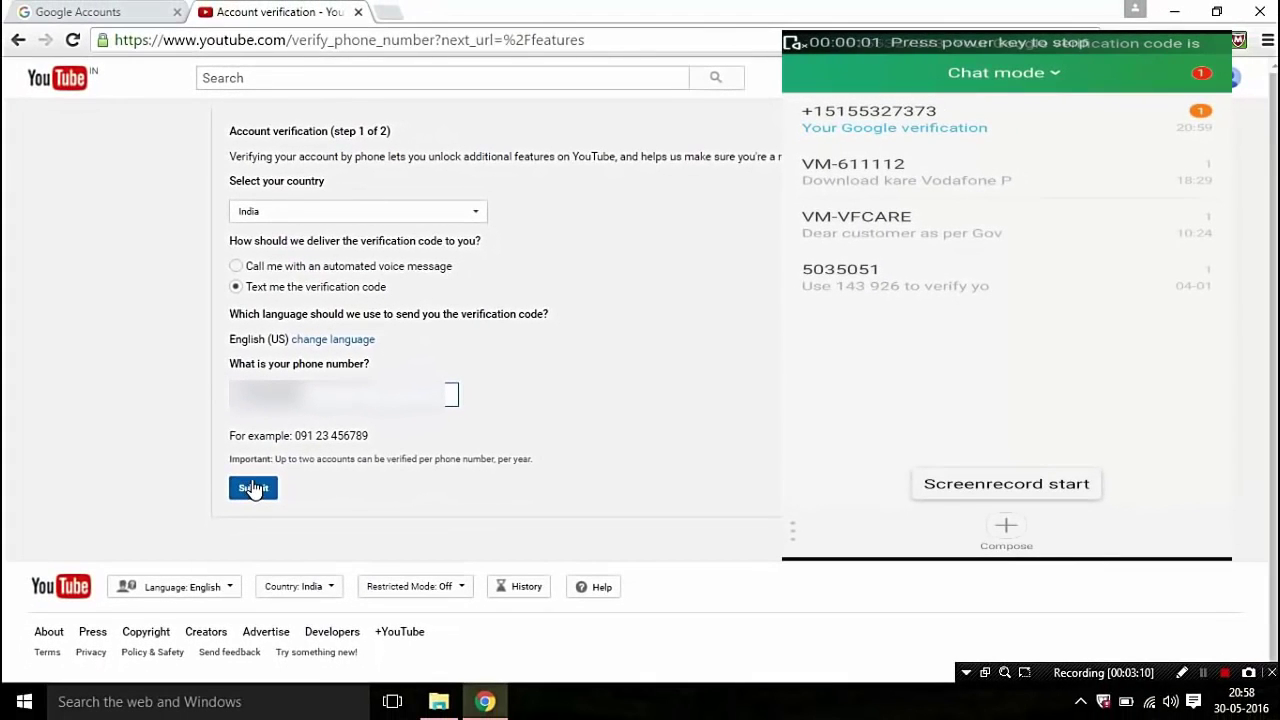
left_click(253, 488)
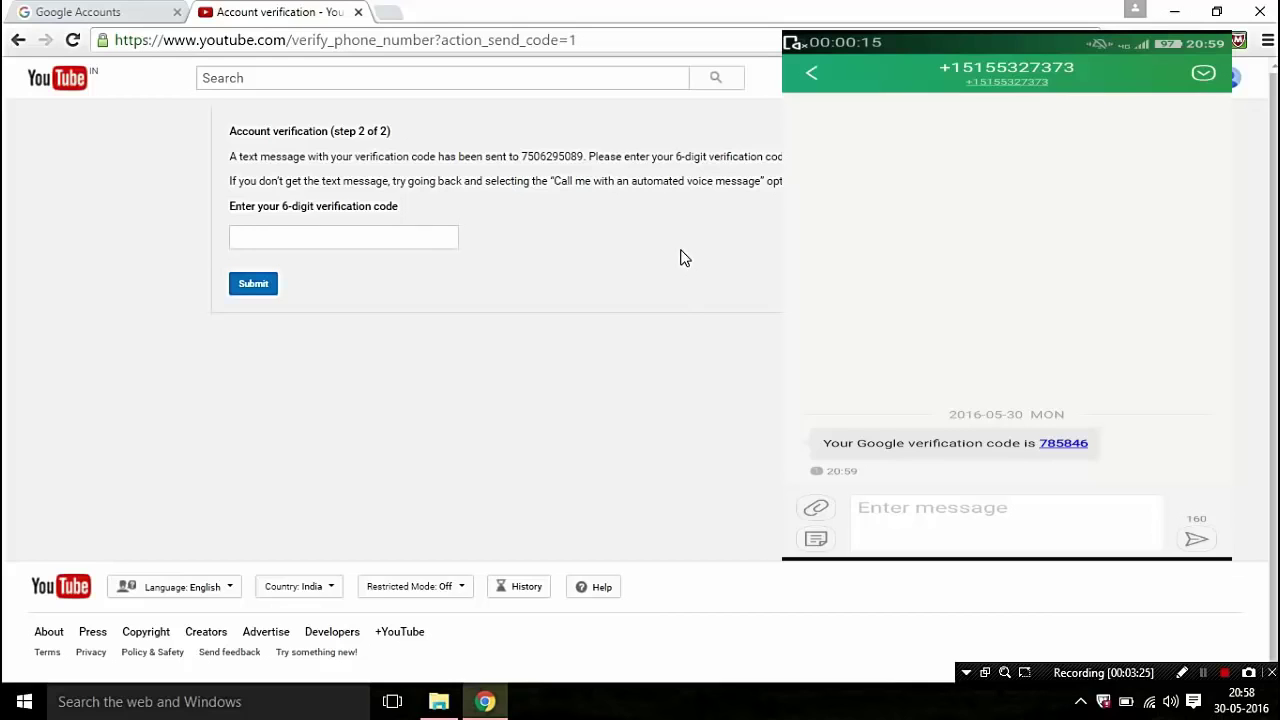
Step: Submit the 6-digit verification code, return to the features page and check the account status
left_click(450, 244)
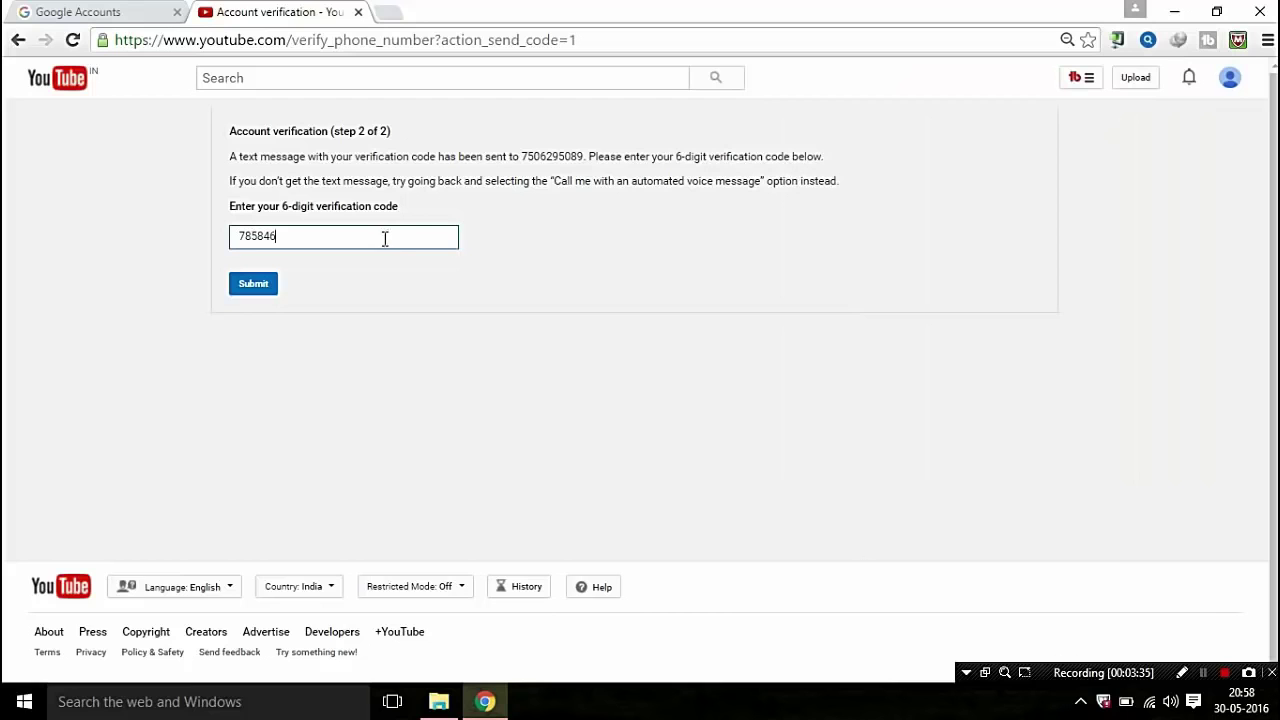
left_click(253, 289)
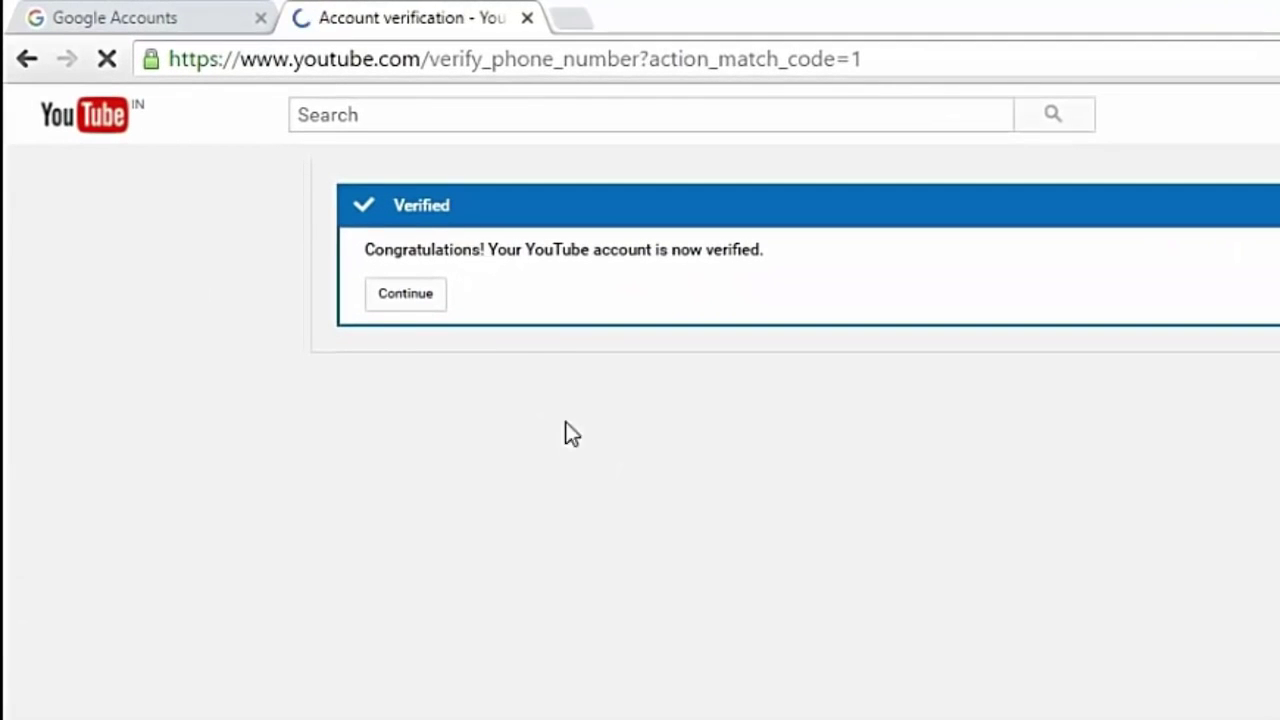
left_click(422, 305)
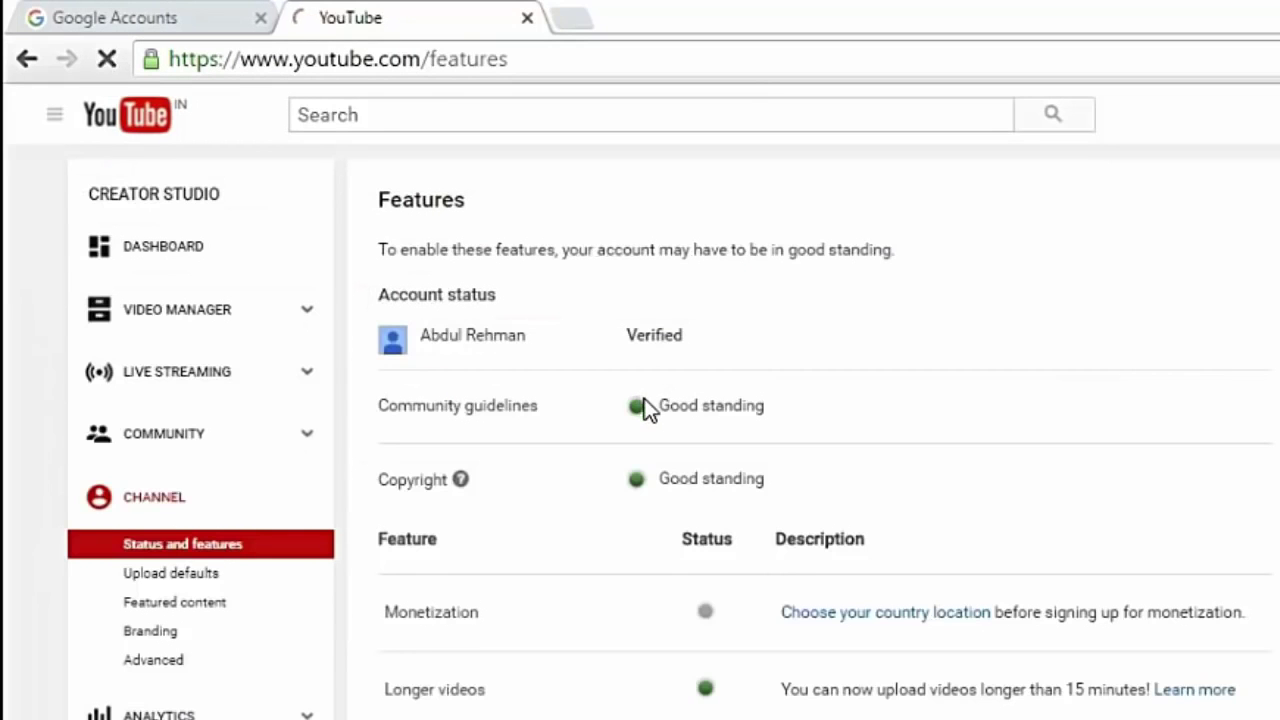
left_click_drag(697, 337, 617, 340)
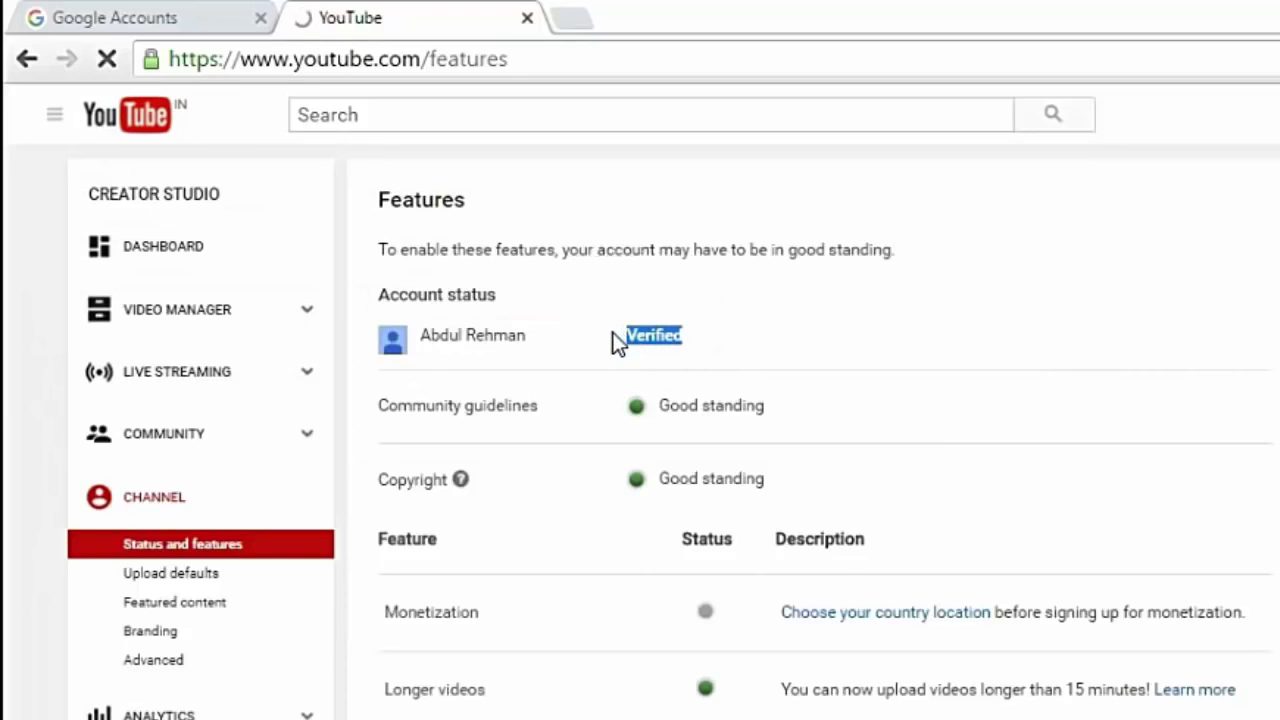
left_click(695, 340)
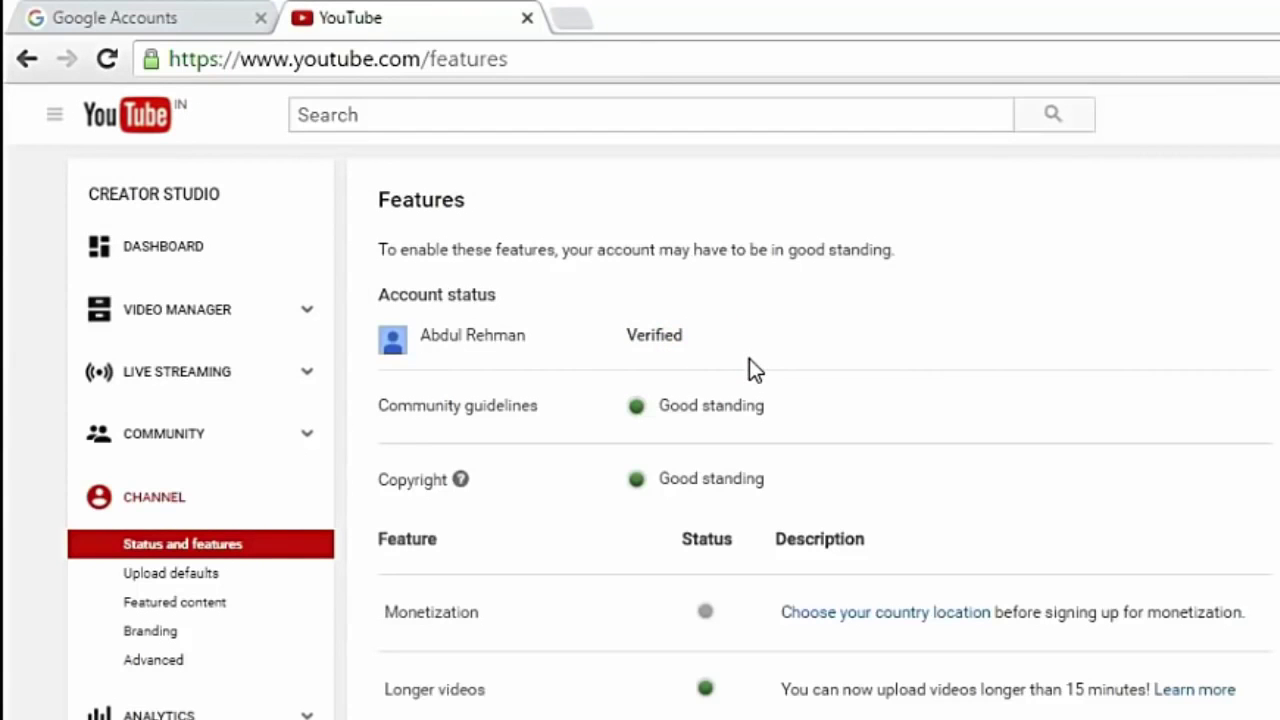
Step: Set the channel's country to India in the advanced settings reached from the Monetization feature, and save
scroll(749, 368, "down", 1)
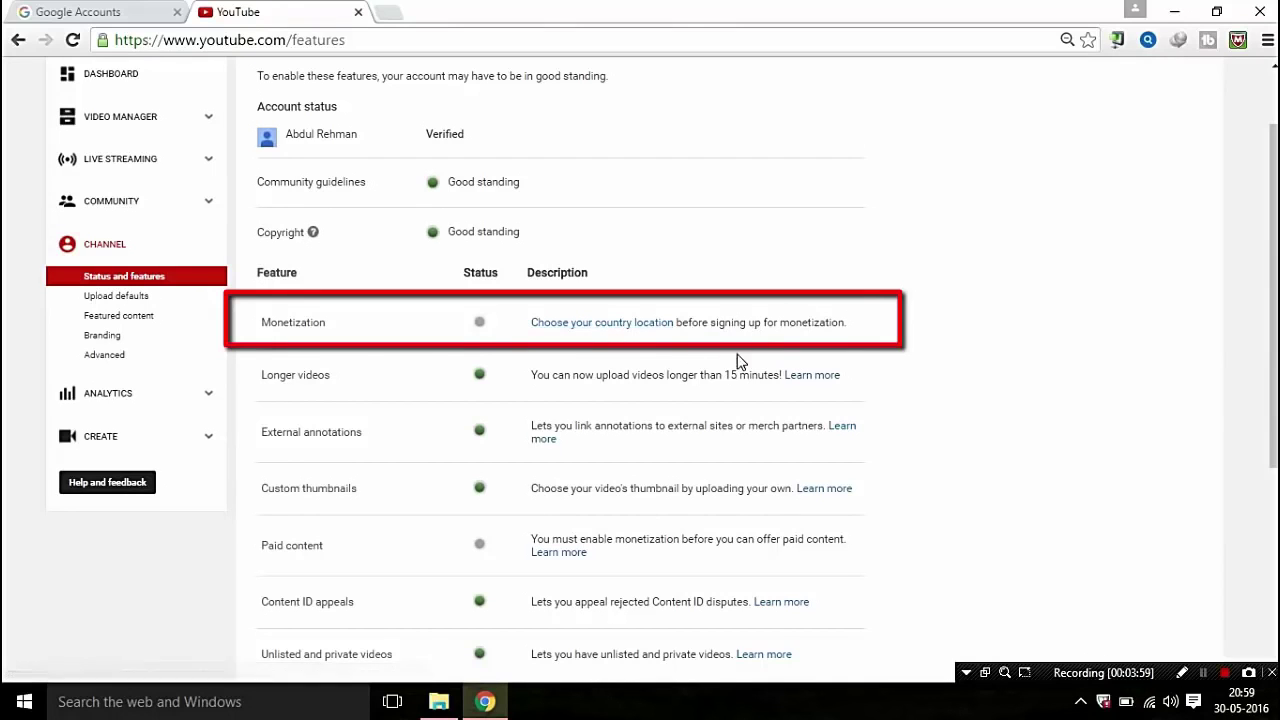
left_click(603, 334)
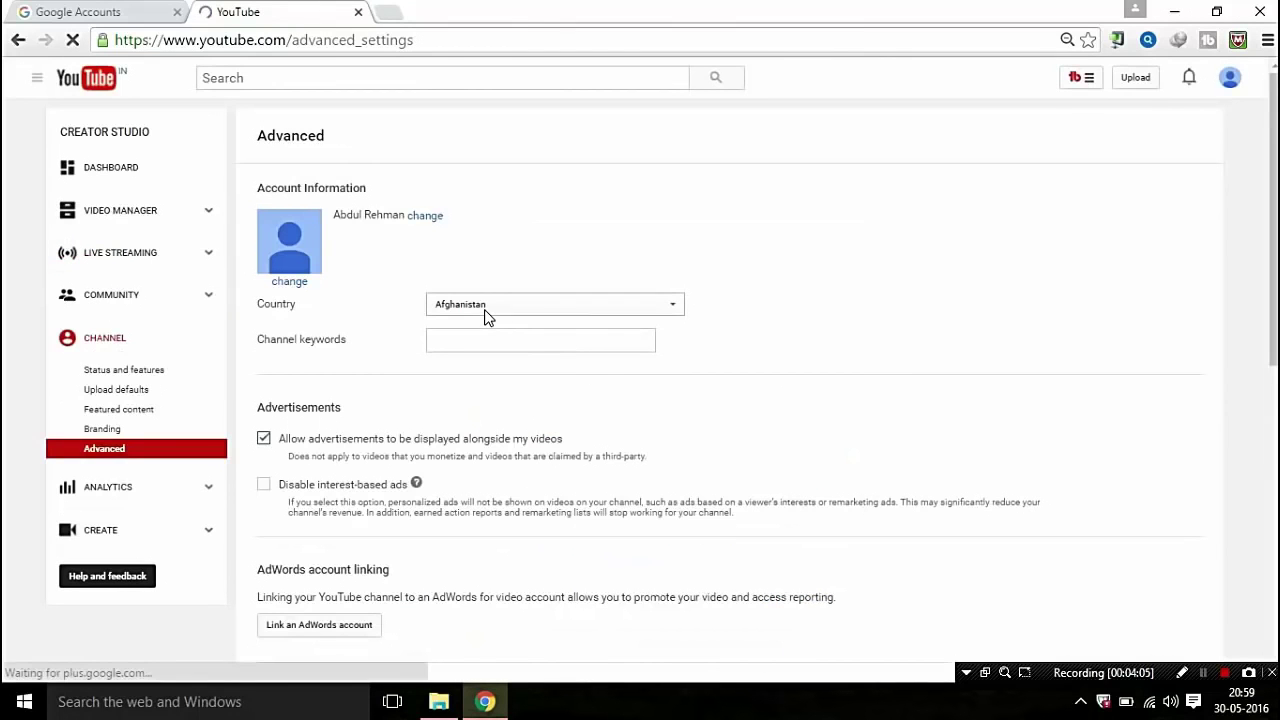
left_click(486, 316)
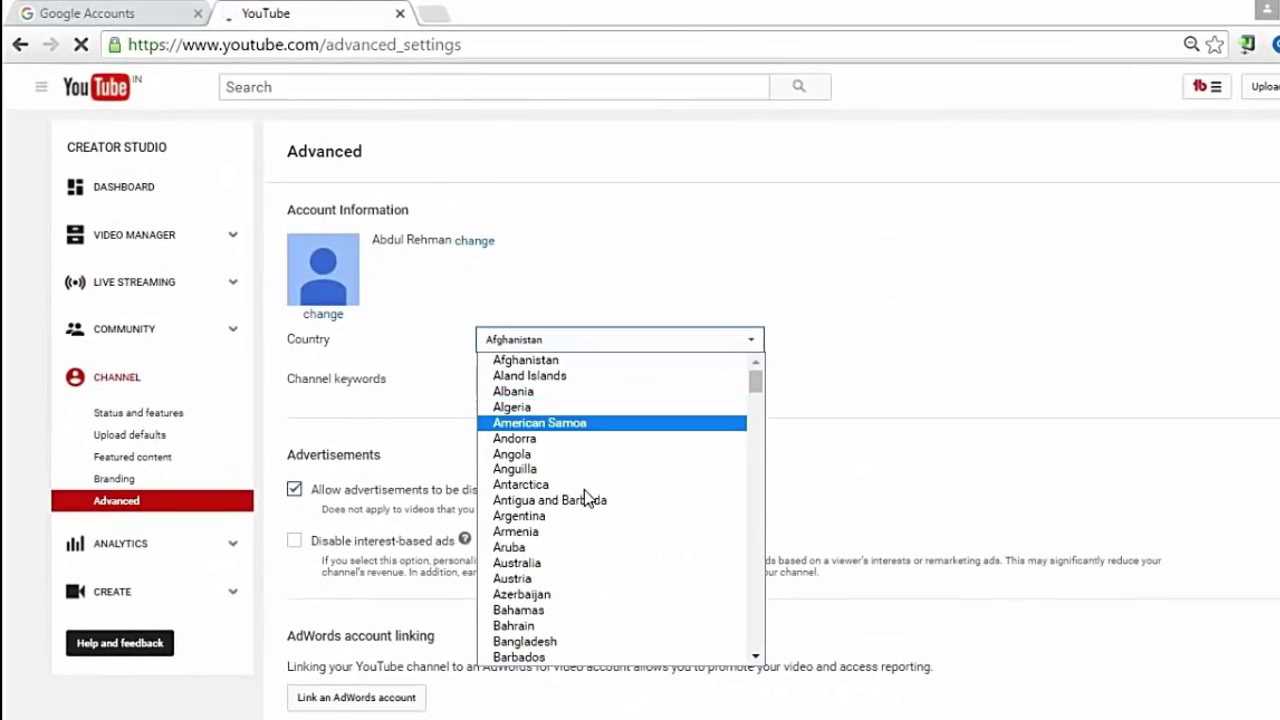
scroll(583, 506, "down", 15)
left_click(583, 506)
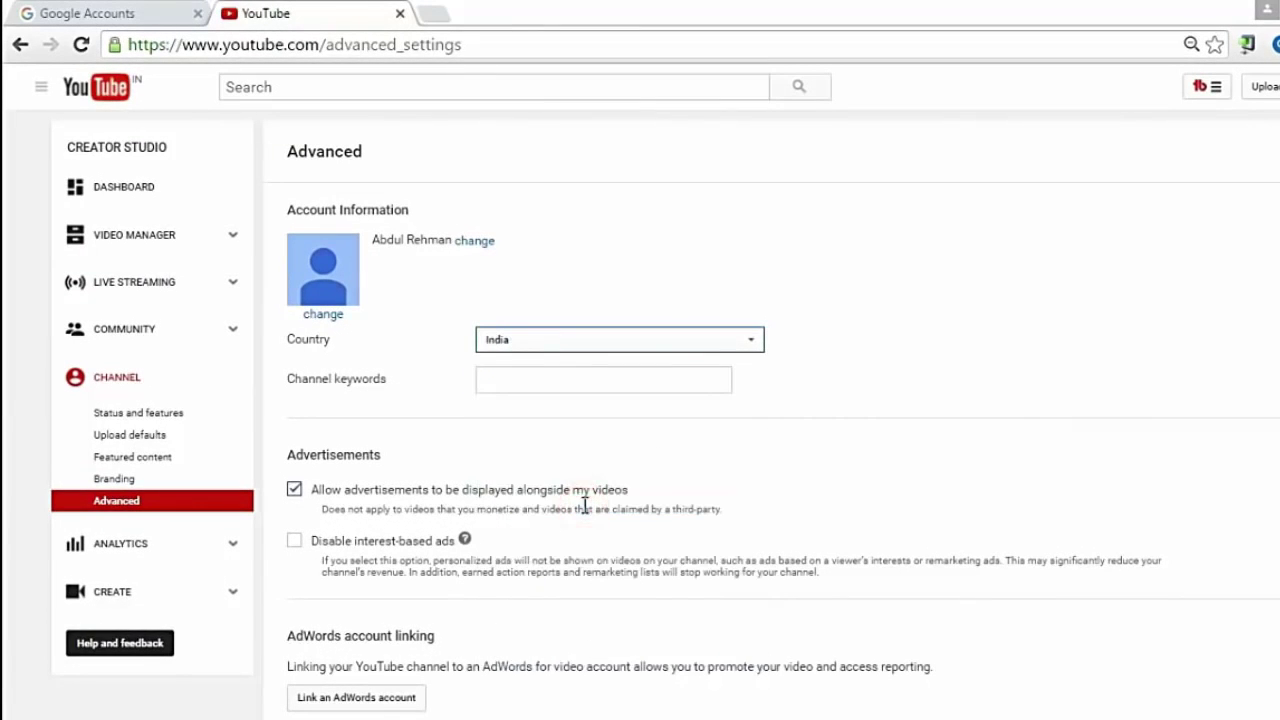
scroll(583, 476, "down", 1)
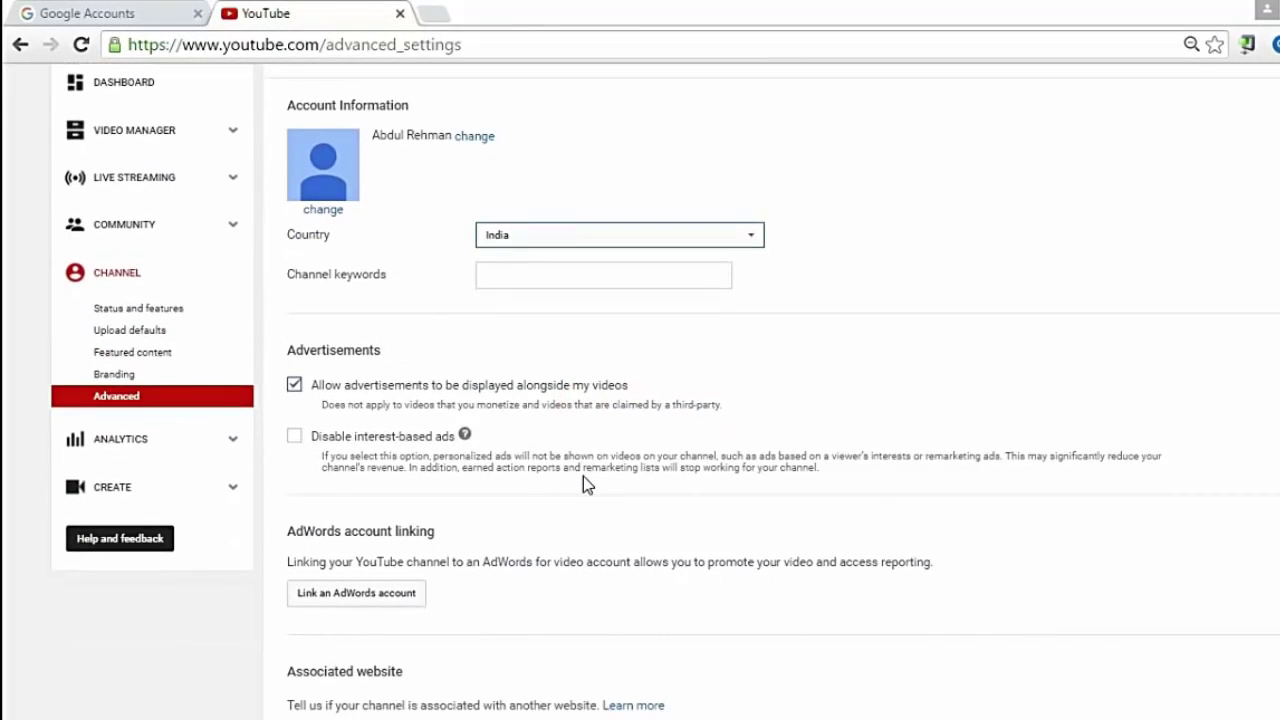
scroll(590, 452, "down", 4)
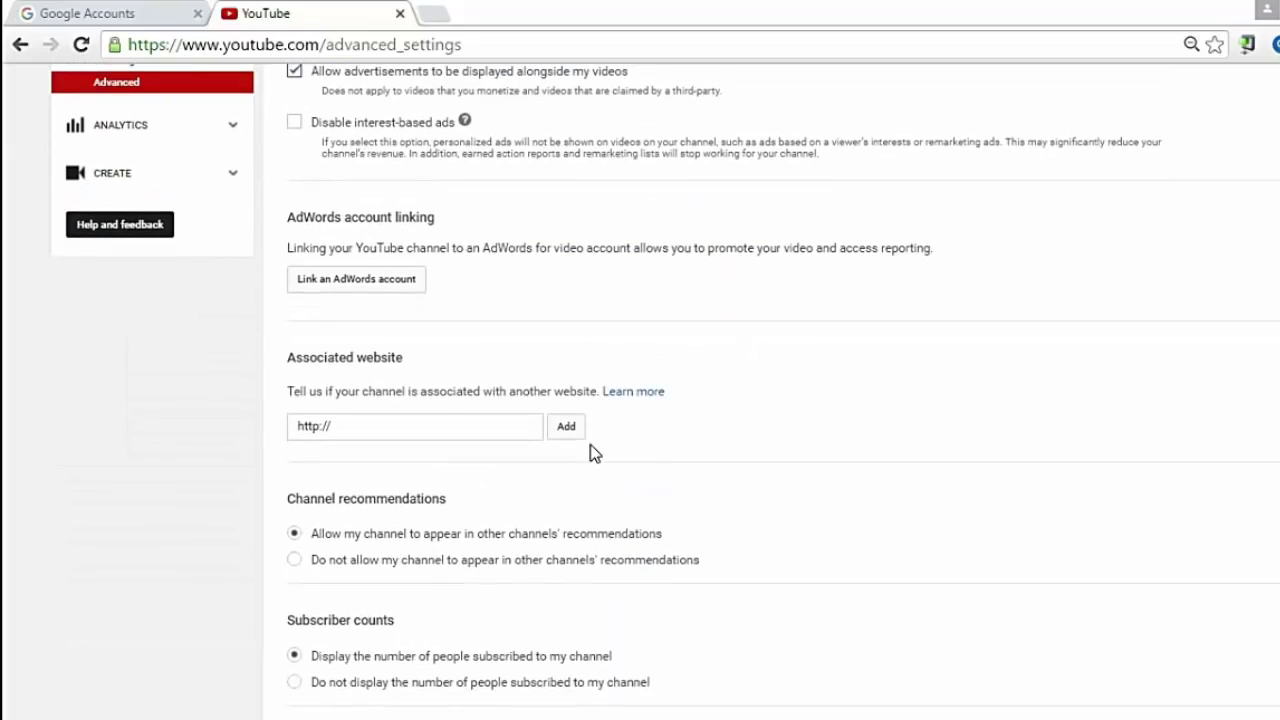
scroll(590, 452, "down", 1)
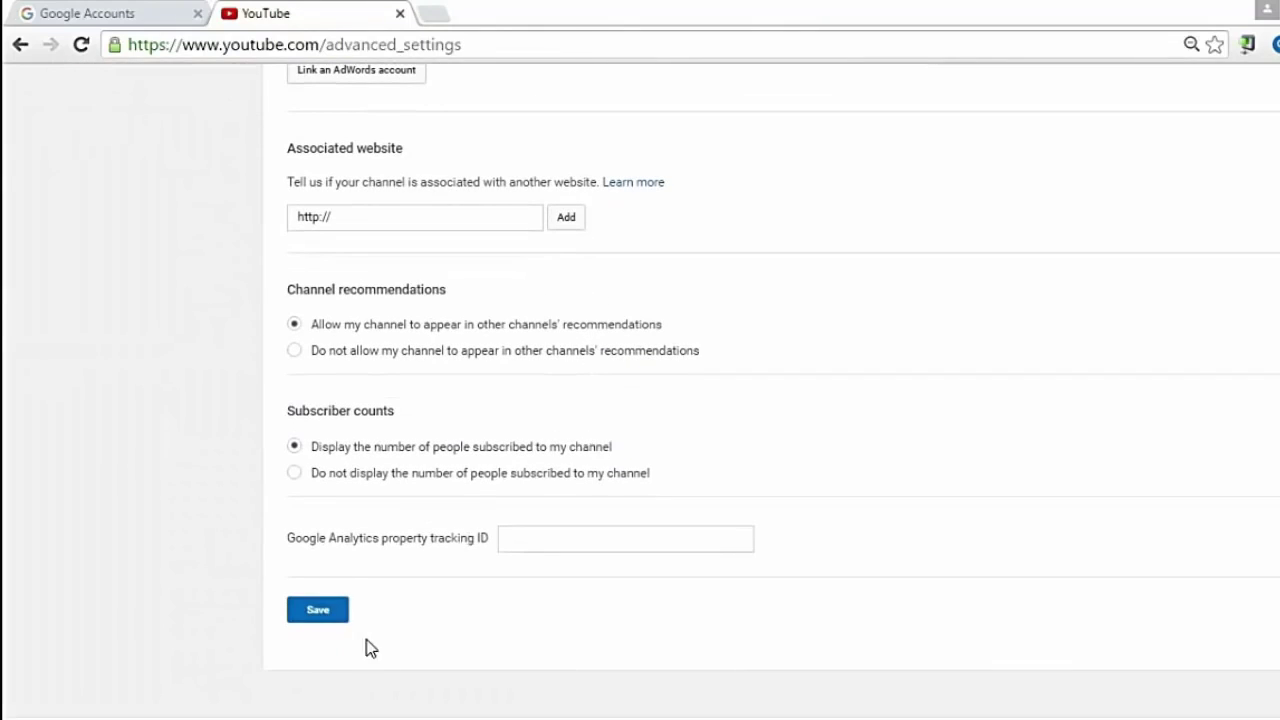
left_click(335, 610)
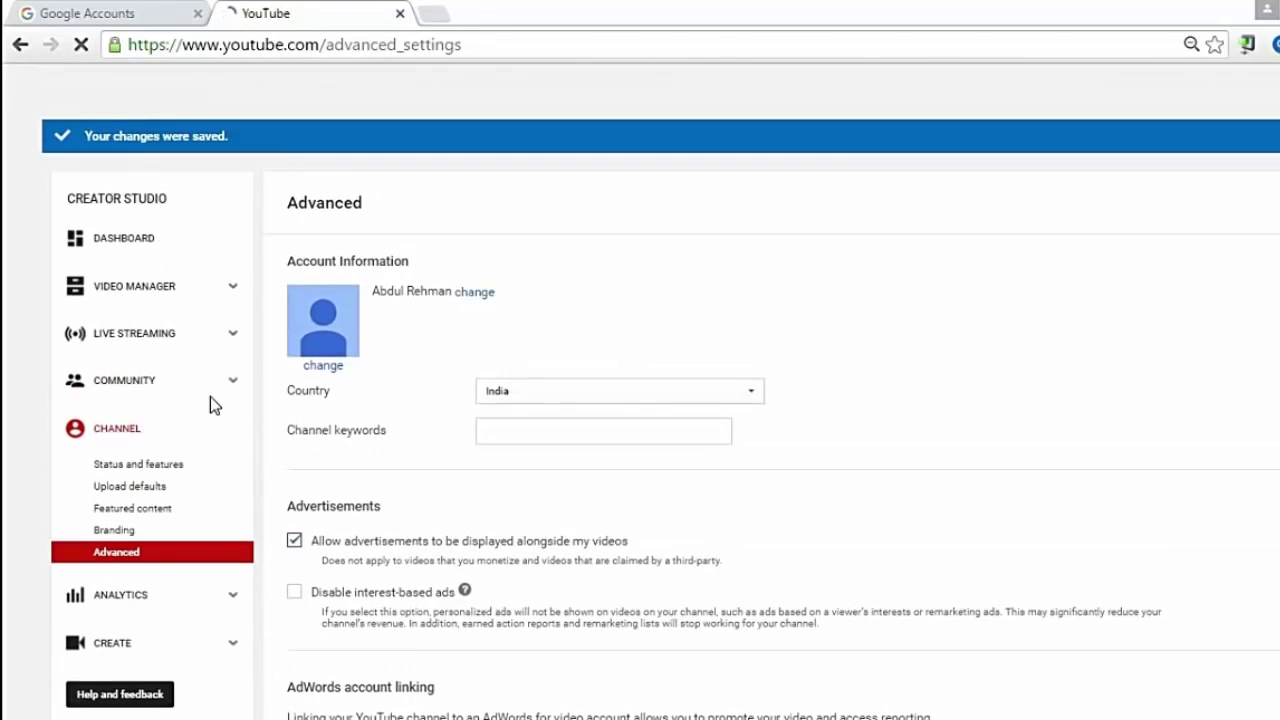
Step: Return to the channel's status and features page and start enabling the account for monetization
left_click(124, 239)
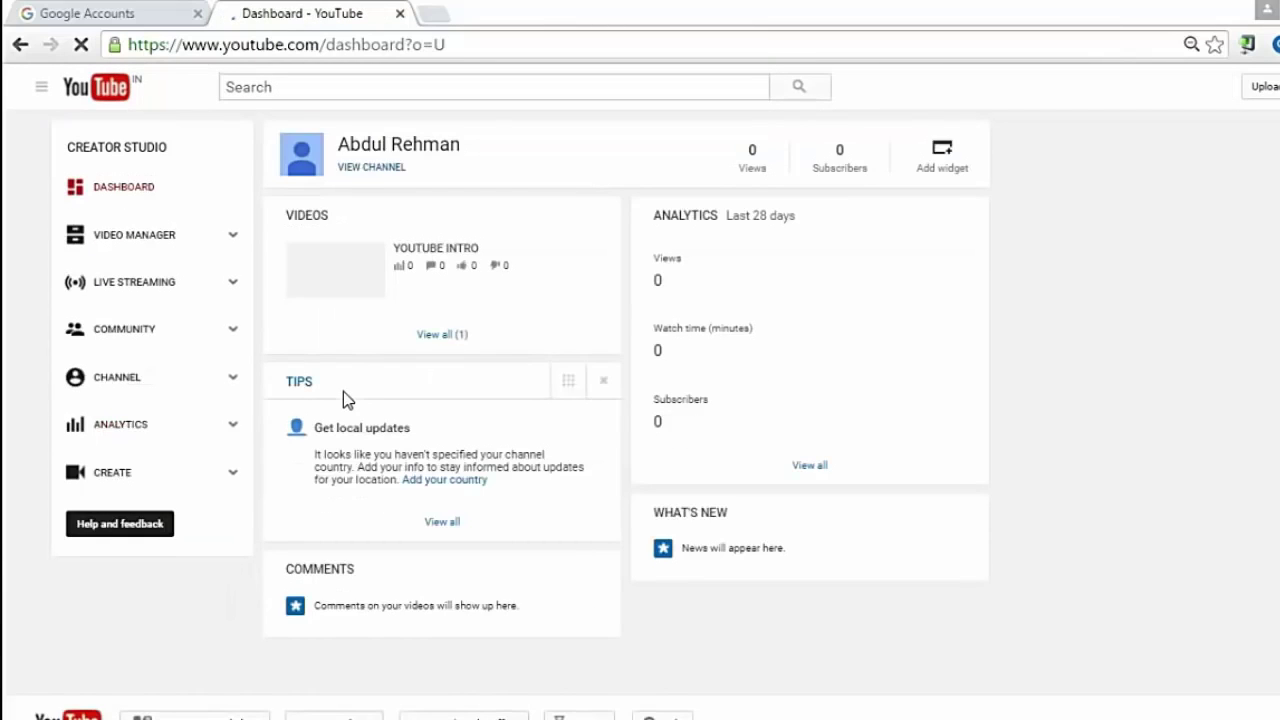
left_click(136, 378)
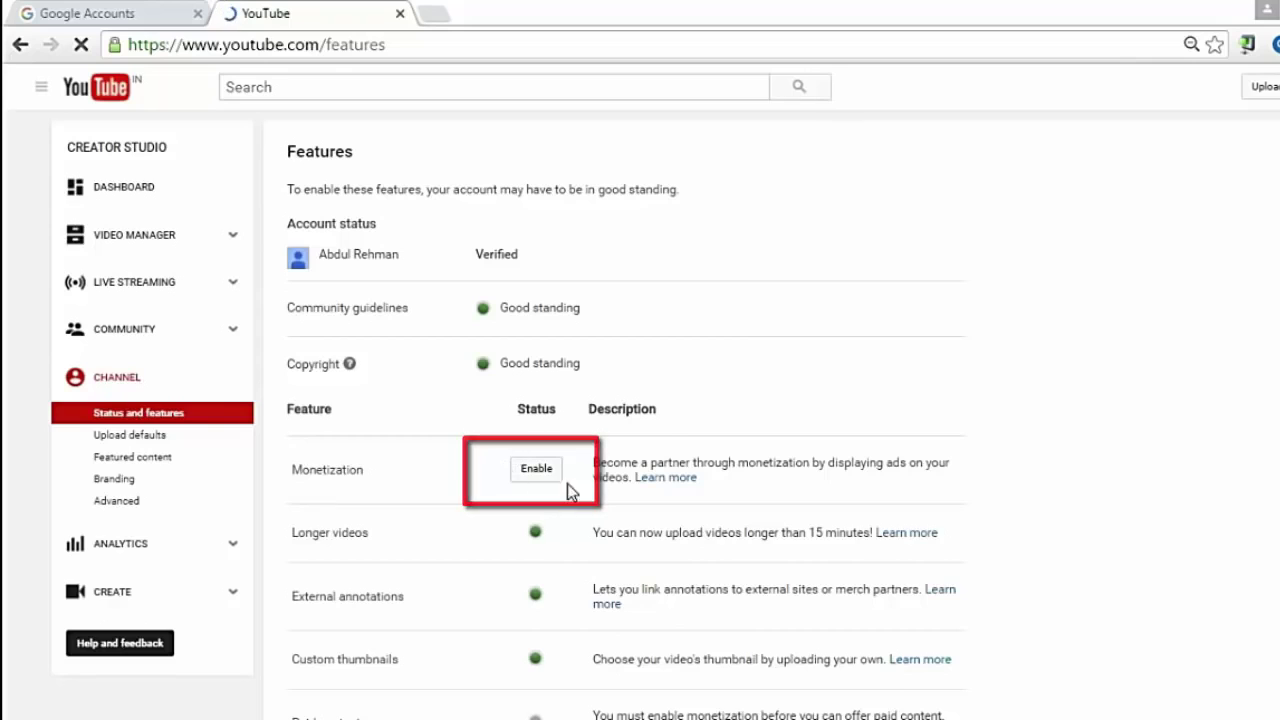
left_click(536, 472)
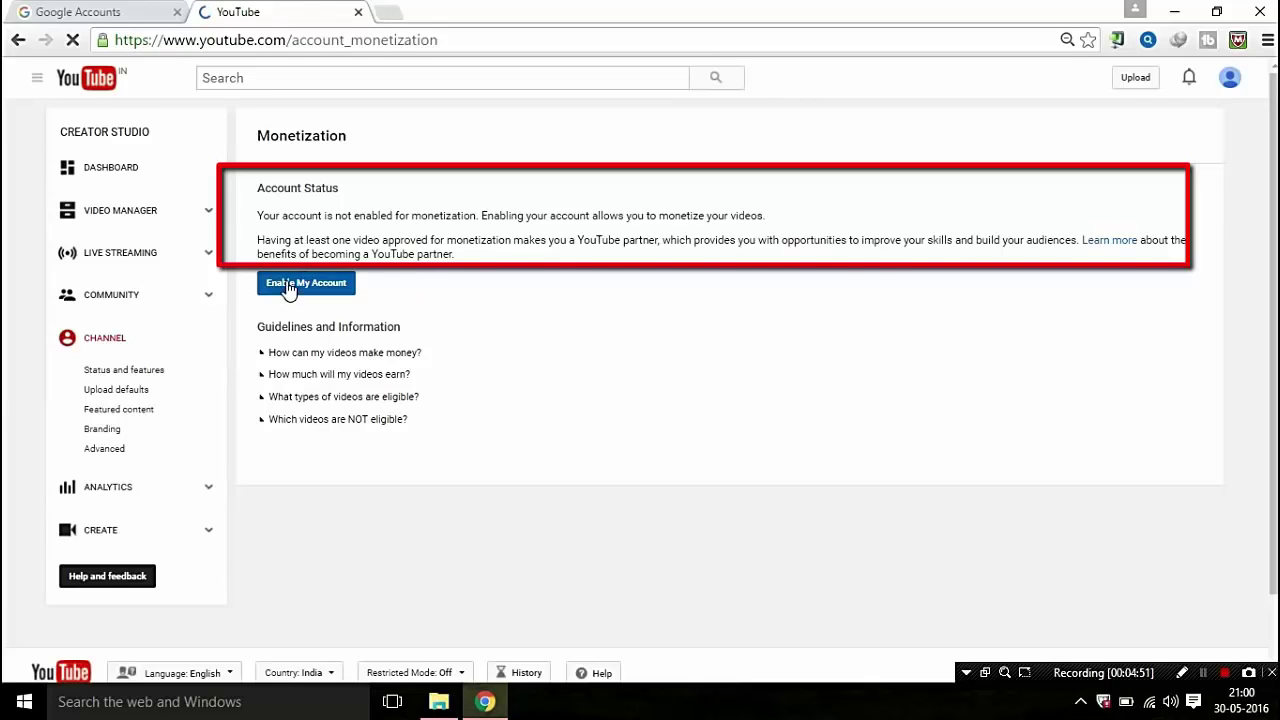
left_click(287, 284)
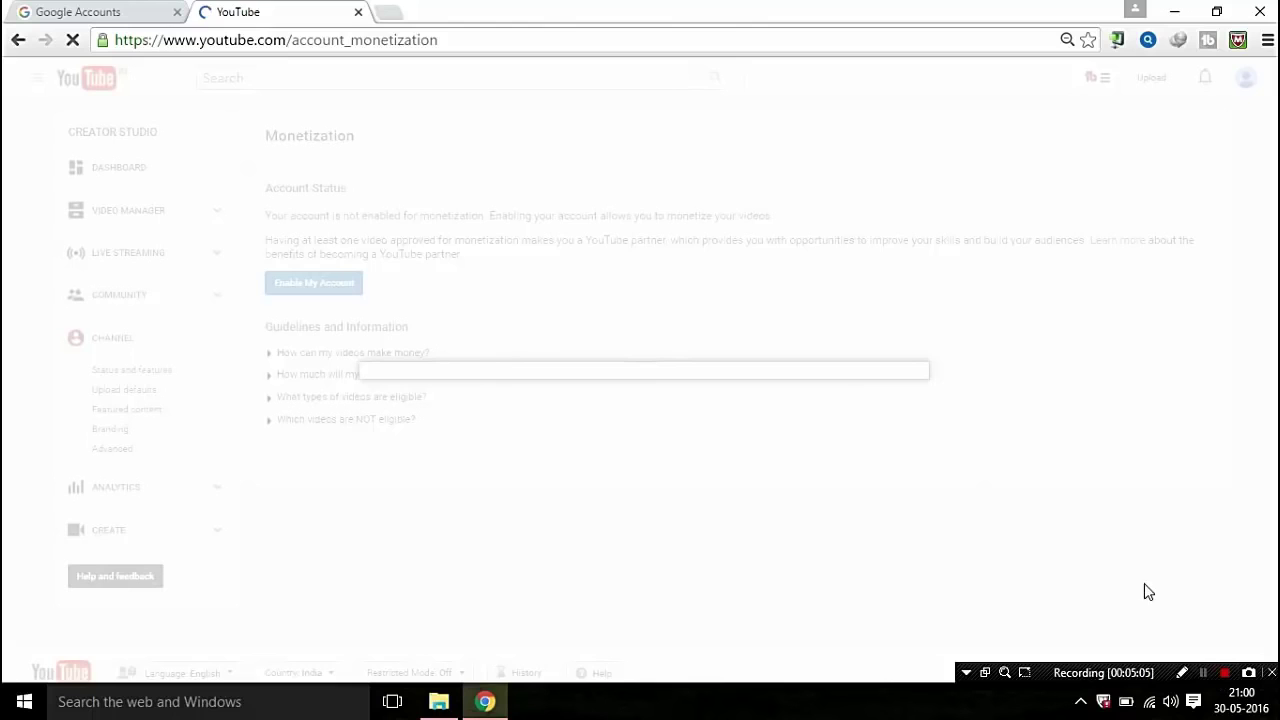
left_click(1205, 683)
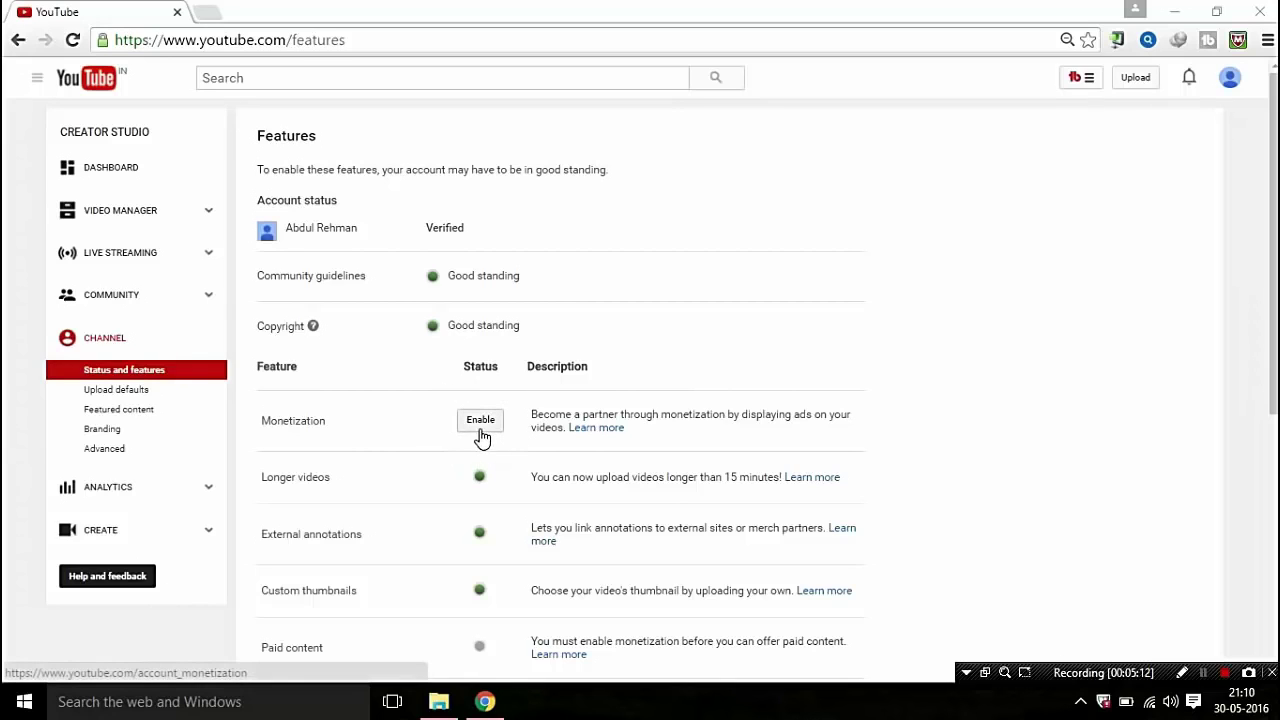
Step: Open the monetization page from the features list and read the account status paragraph about becoming a YouTube partner
left_click(480, 425)
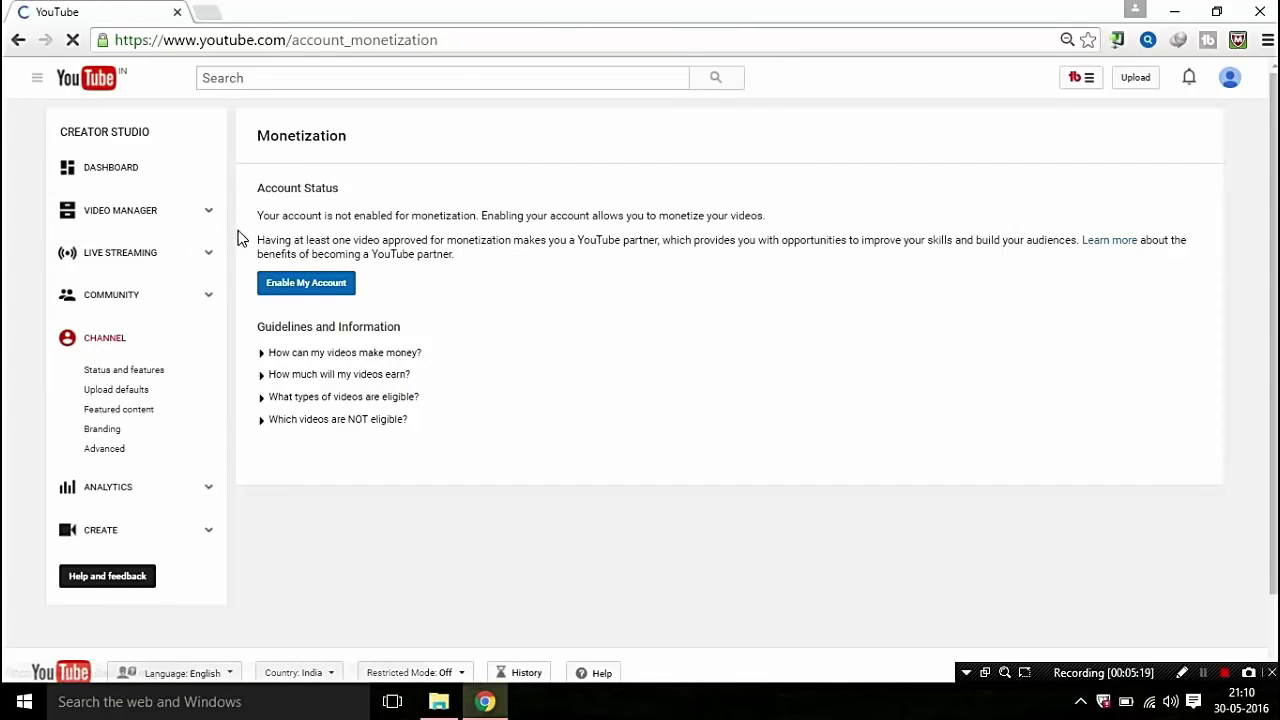
left_click_drag(257, 245, 466, 256)
left_click(551, 289)
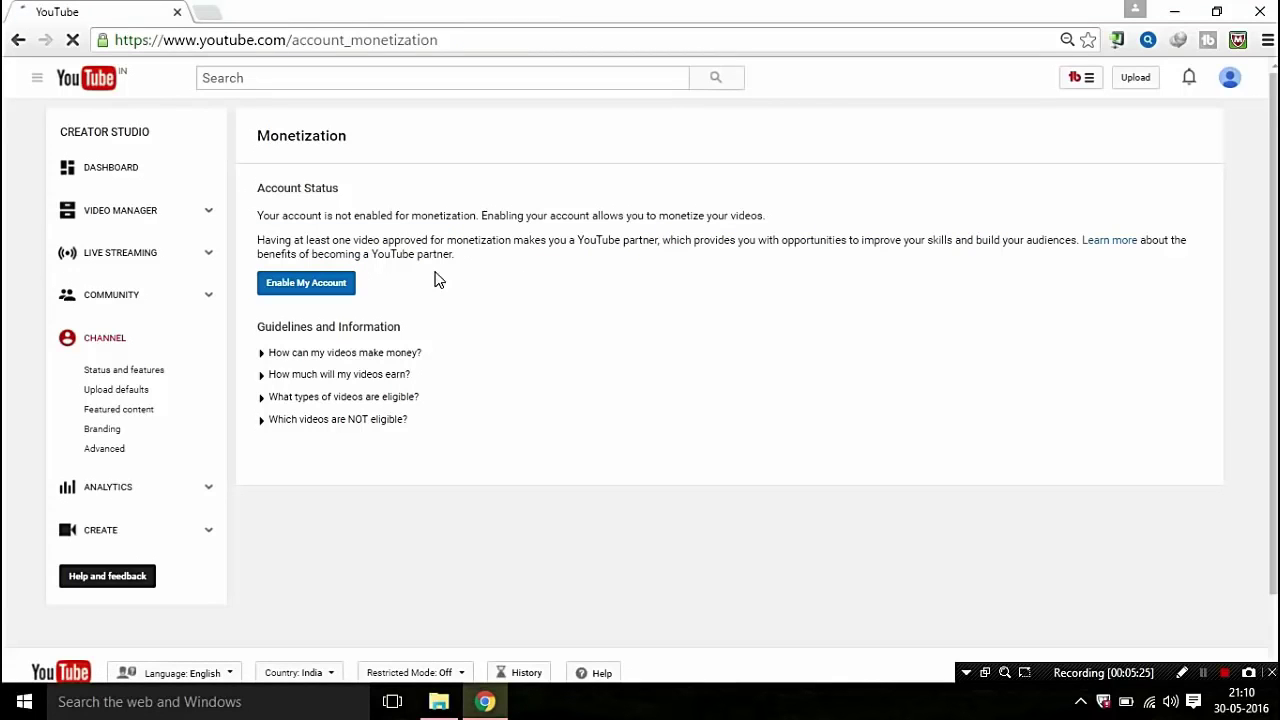
left_click_drag(460, 273, 249, 229)
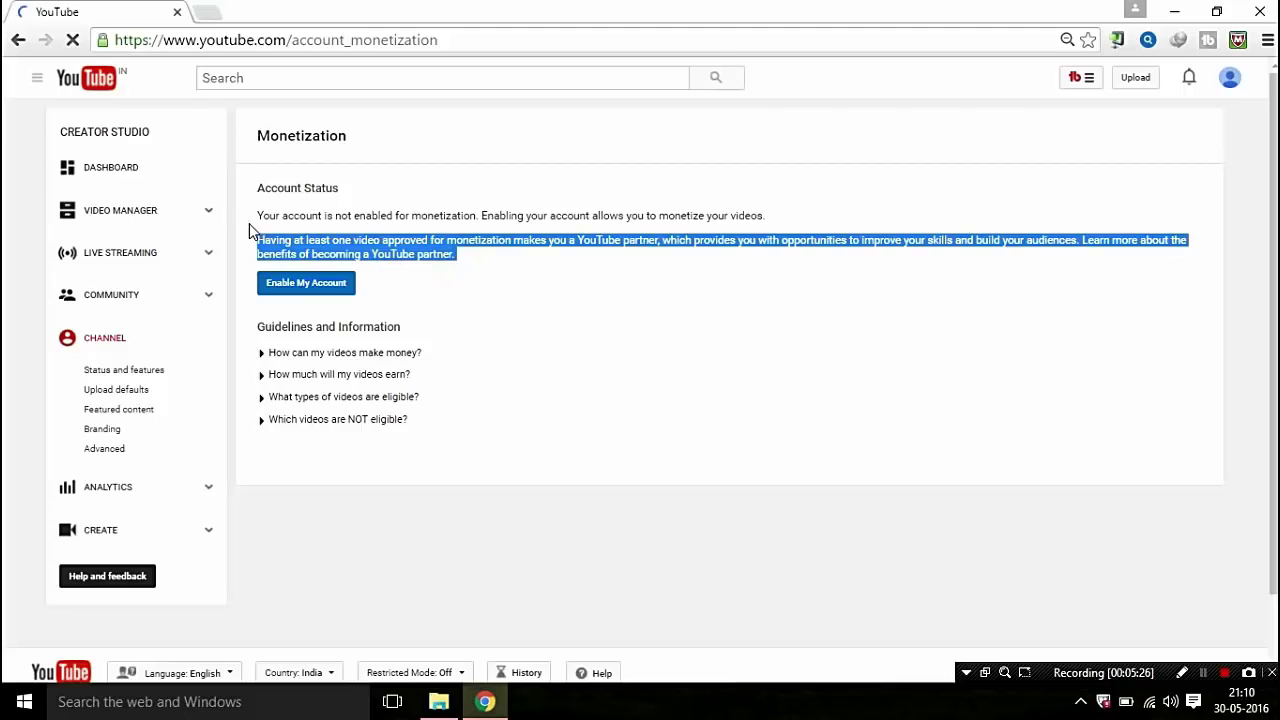
left_click(543, 291)
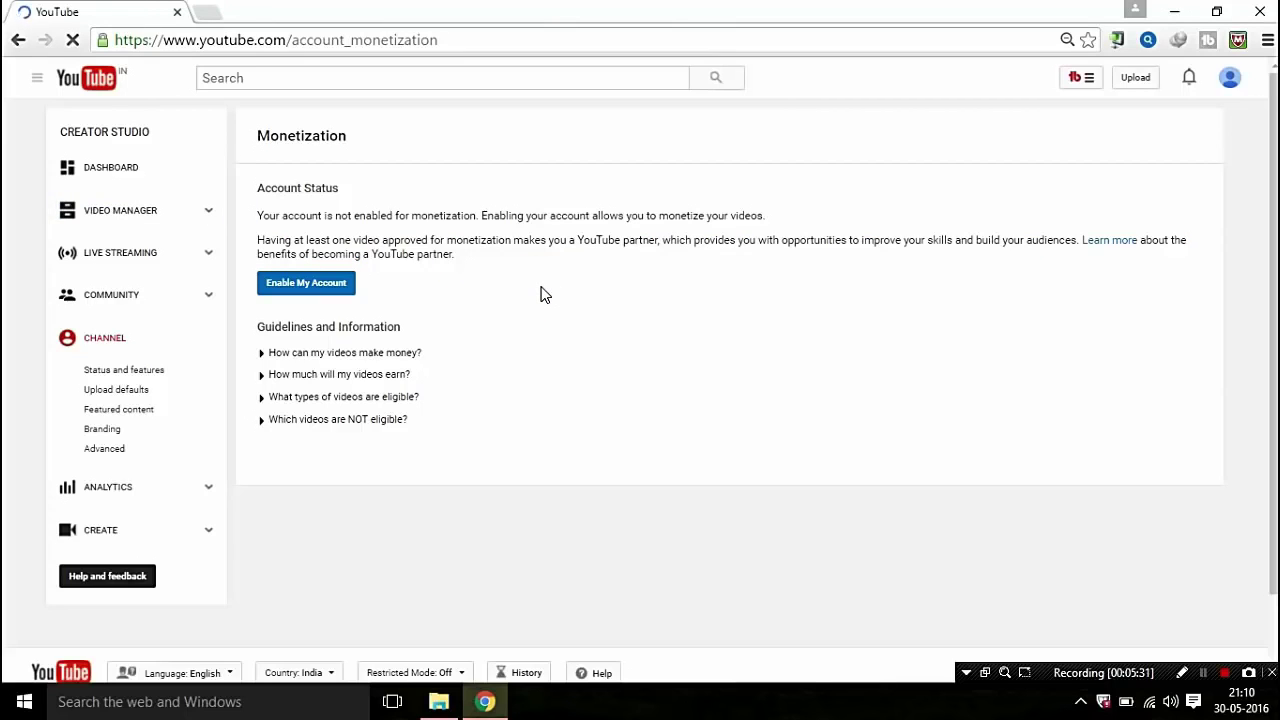
left_click_drag(458, 257, 248, 232)
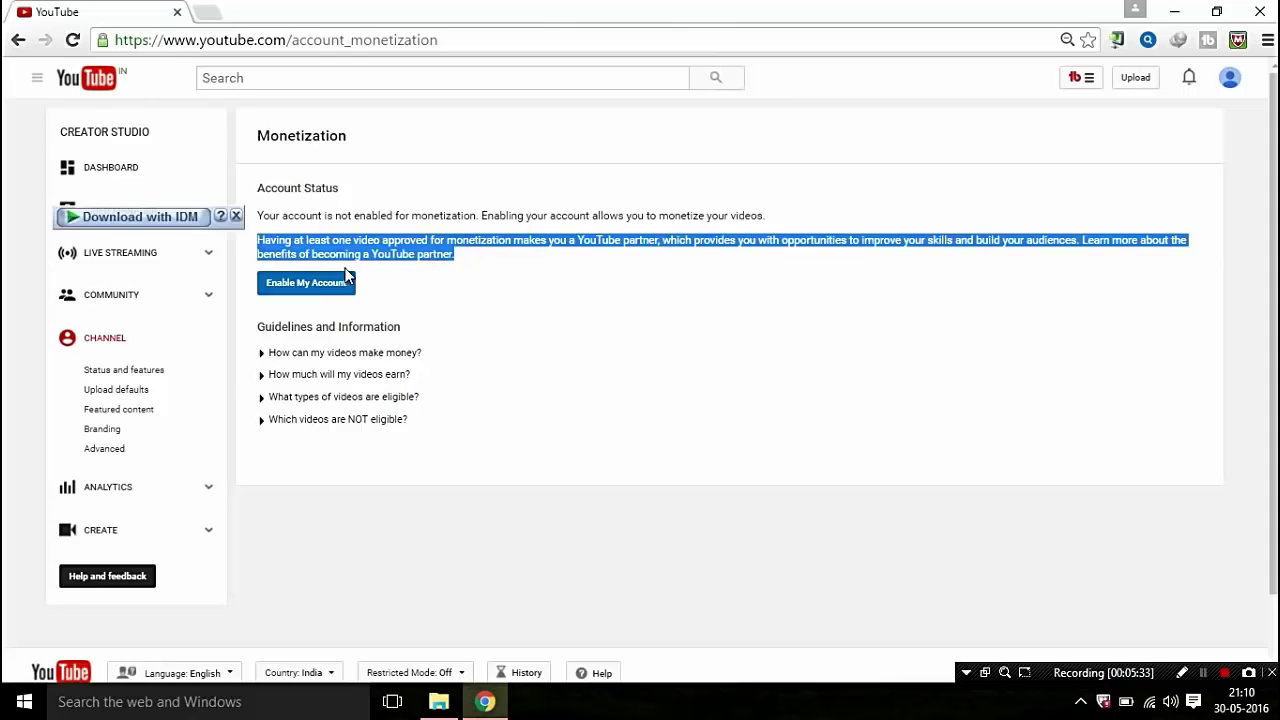
left_click(519, 281)
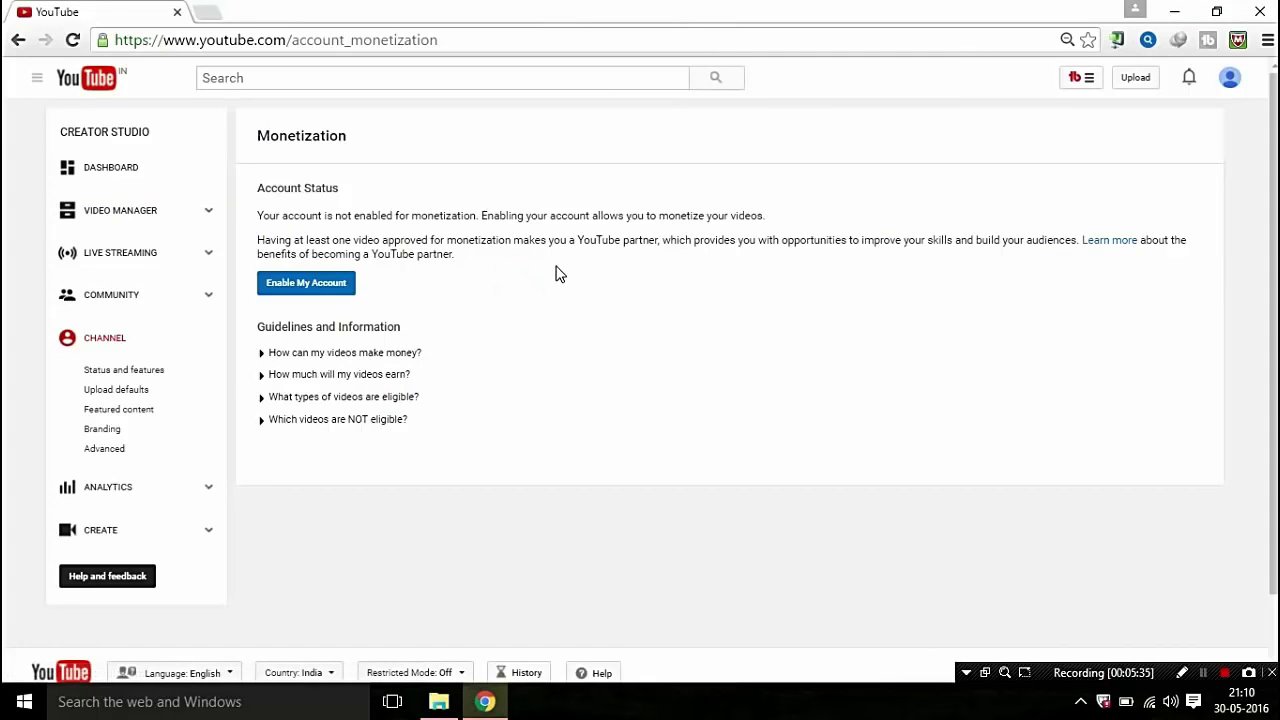
left_click_drag(479, 275, 234, 246)
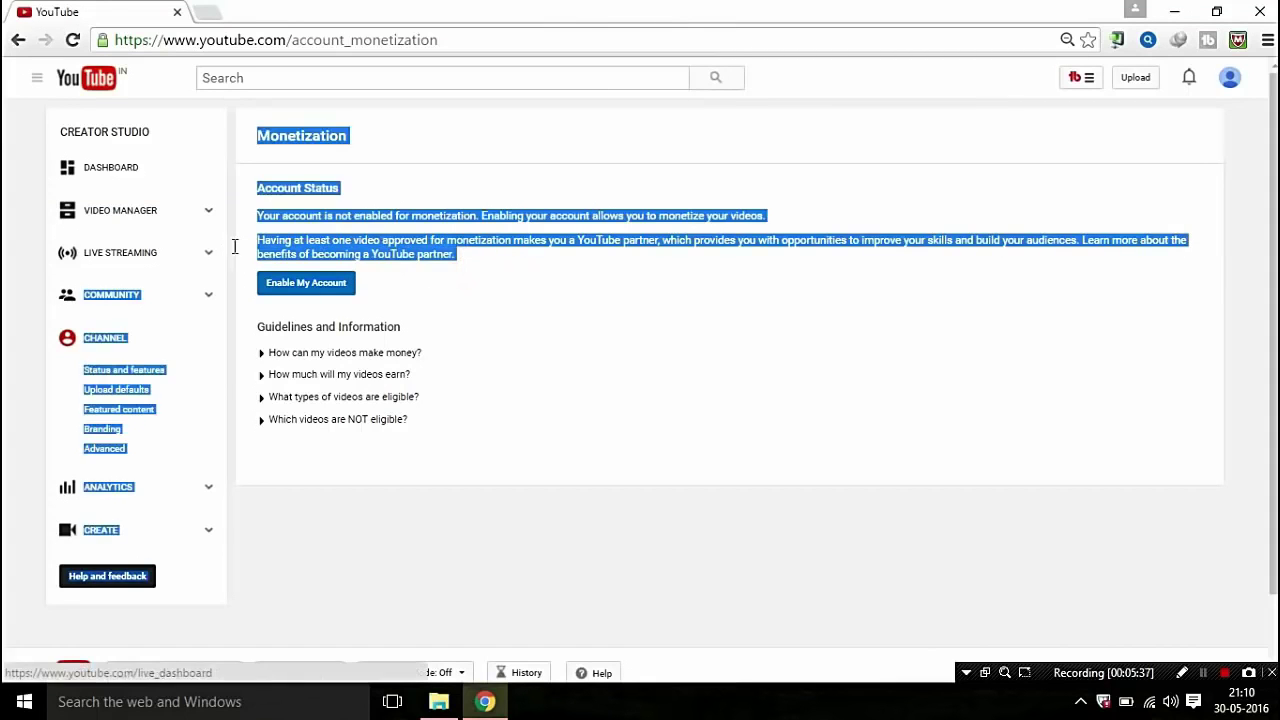
Step: Enable the account and monetize its videos with overlay in-video ads, skippable video ads and sponsored cards, then dismiss the instructions
left_click(306, 283)
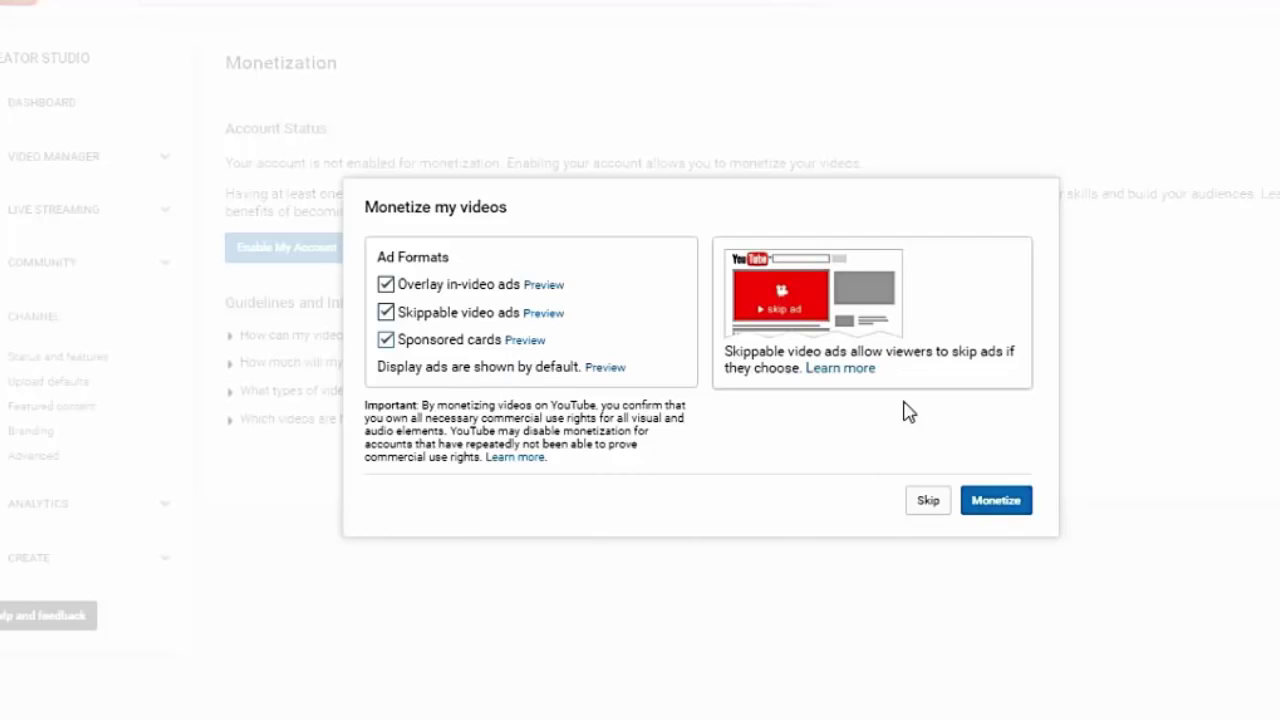
left_click(997, 518)
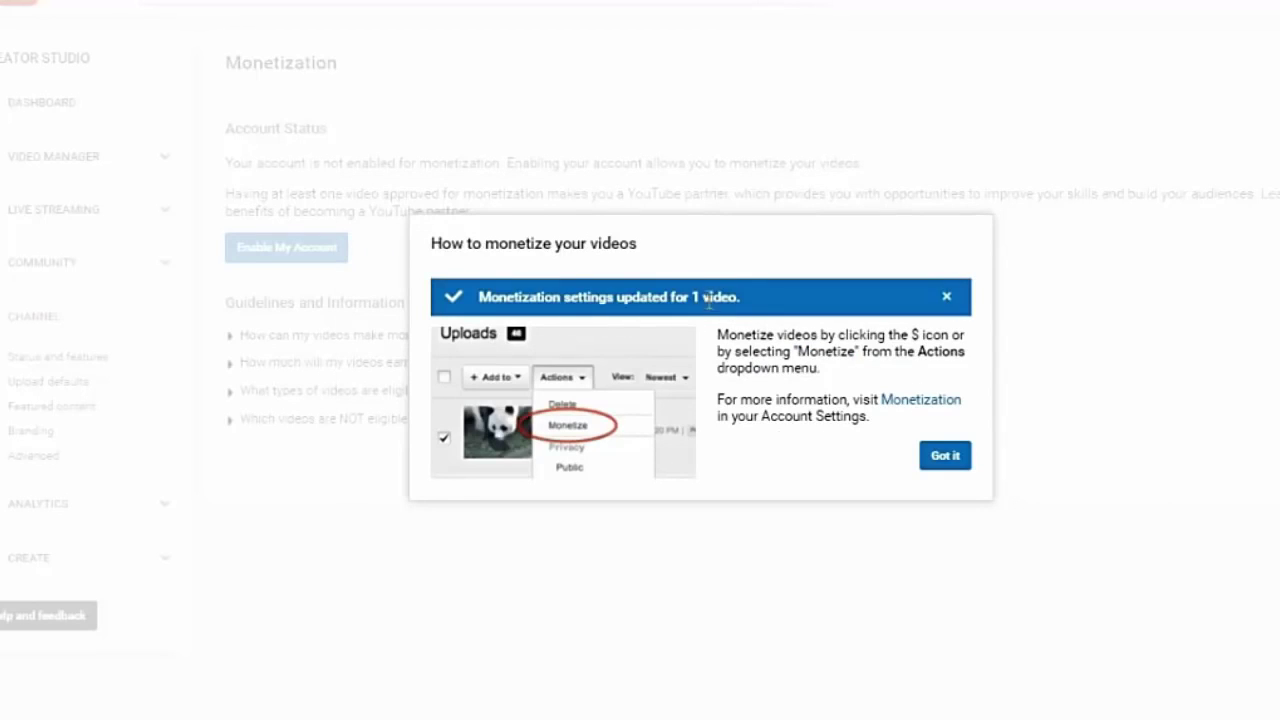
left_click(943, 462)
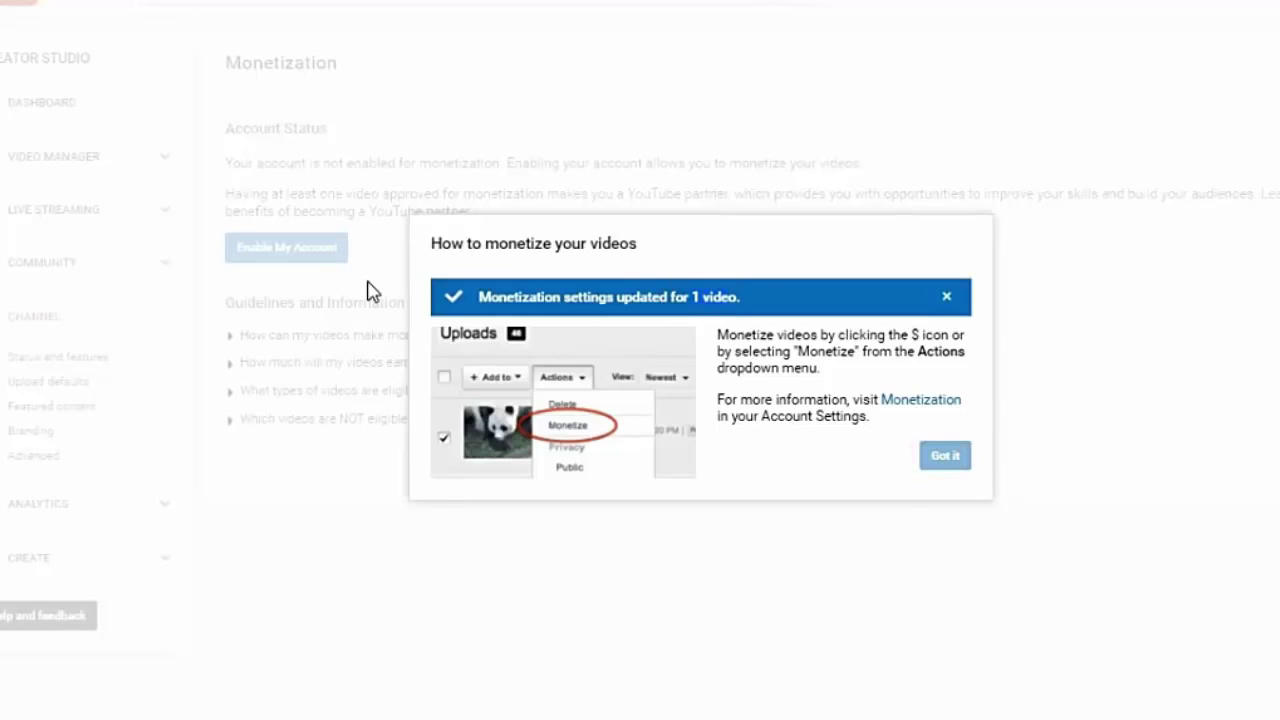